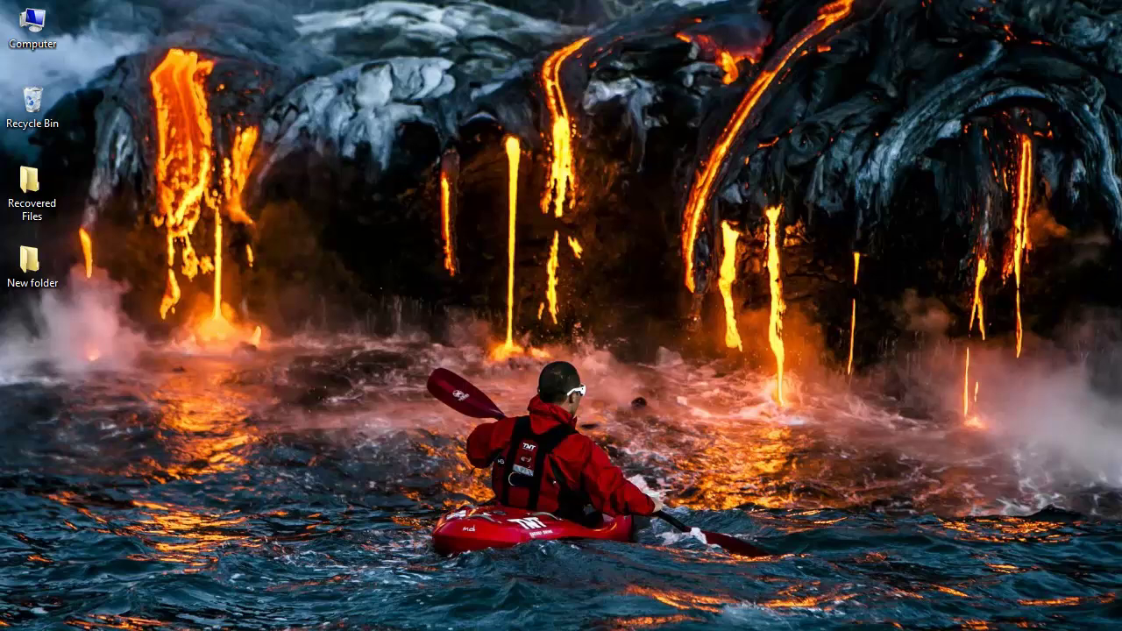
# Download the Remo Windows installer easyfilerecovery-windows.exe in Chrome, then show the desktop.
pyautogui.click(296, 539)
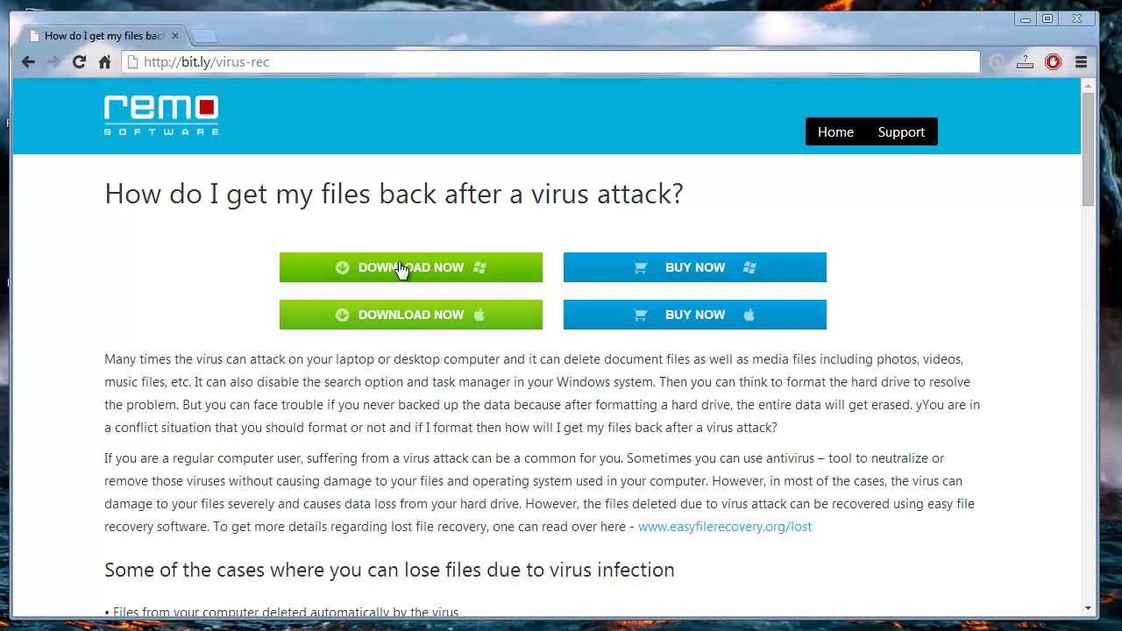
pyautogui.click(477, 276)
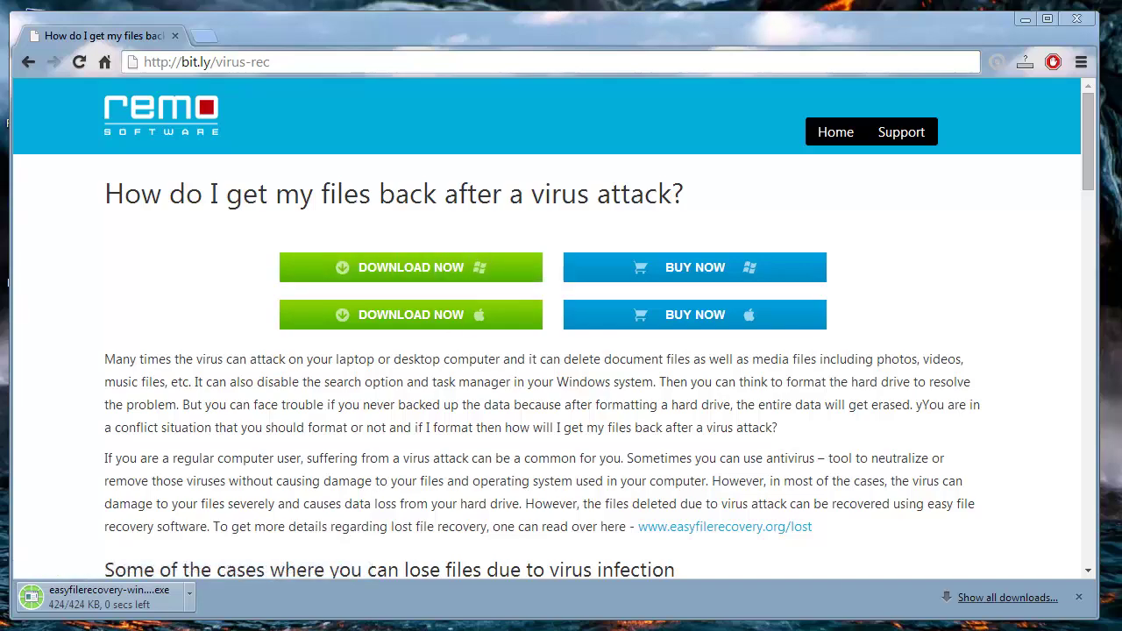
pyautogui.press('super+d')
# Launch Remo Recover and go to Recover Files, then Recover Lost Files.
pyautogui.click(466, 625)
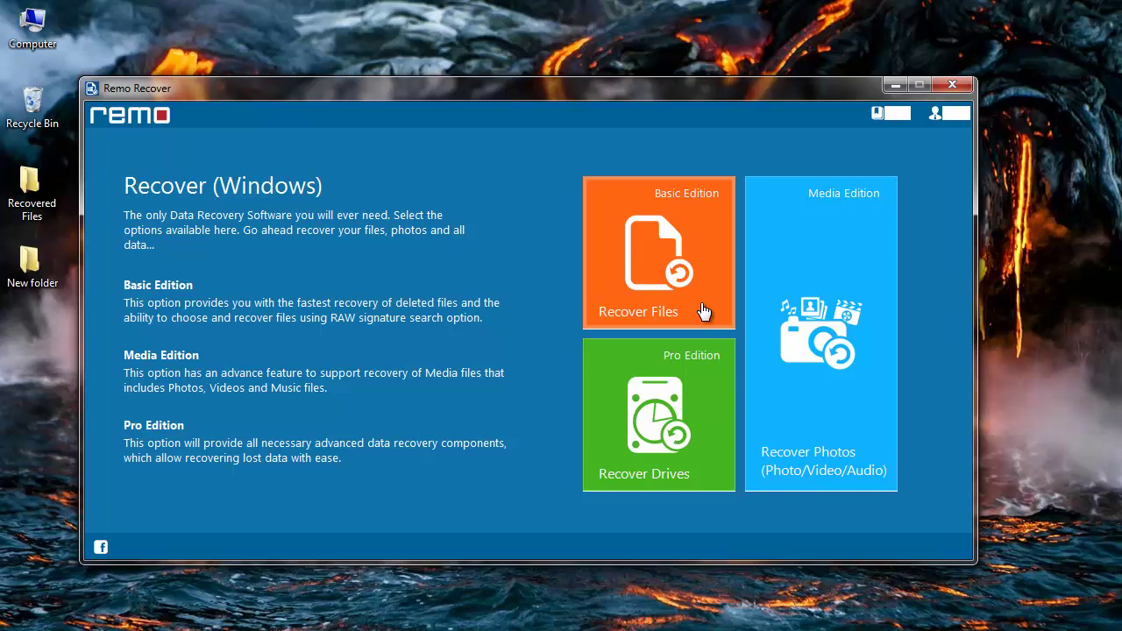
pyautogui.click(704, 311)
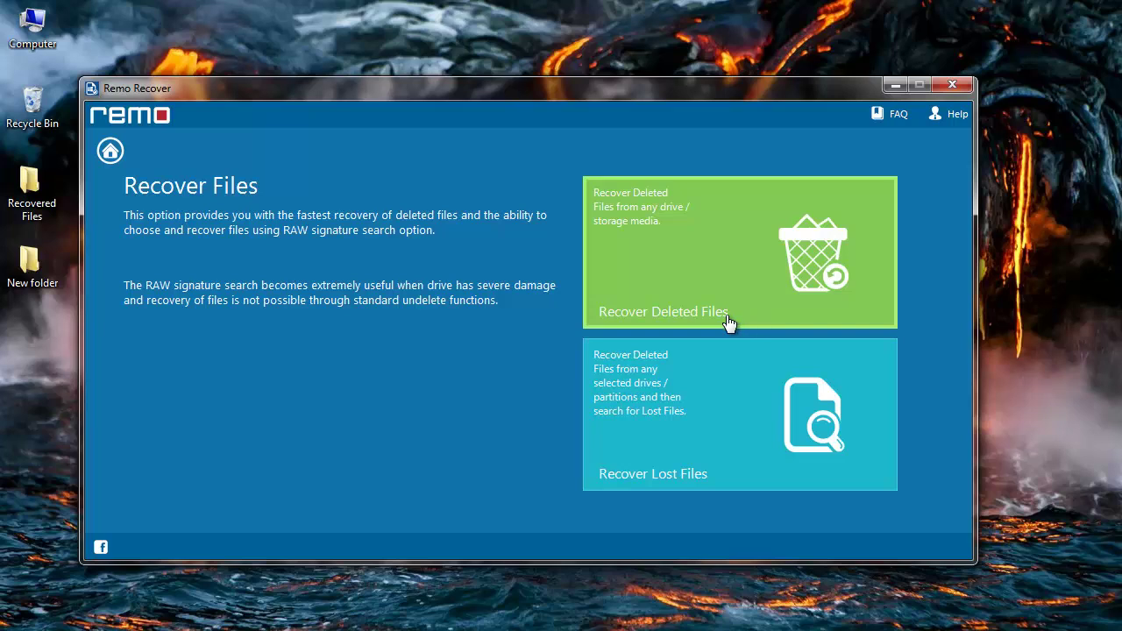
pyautogui.click(729, 465)
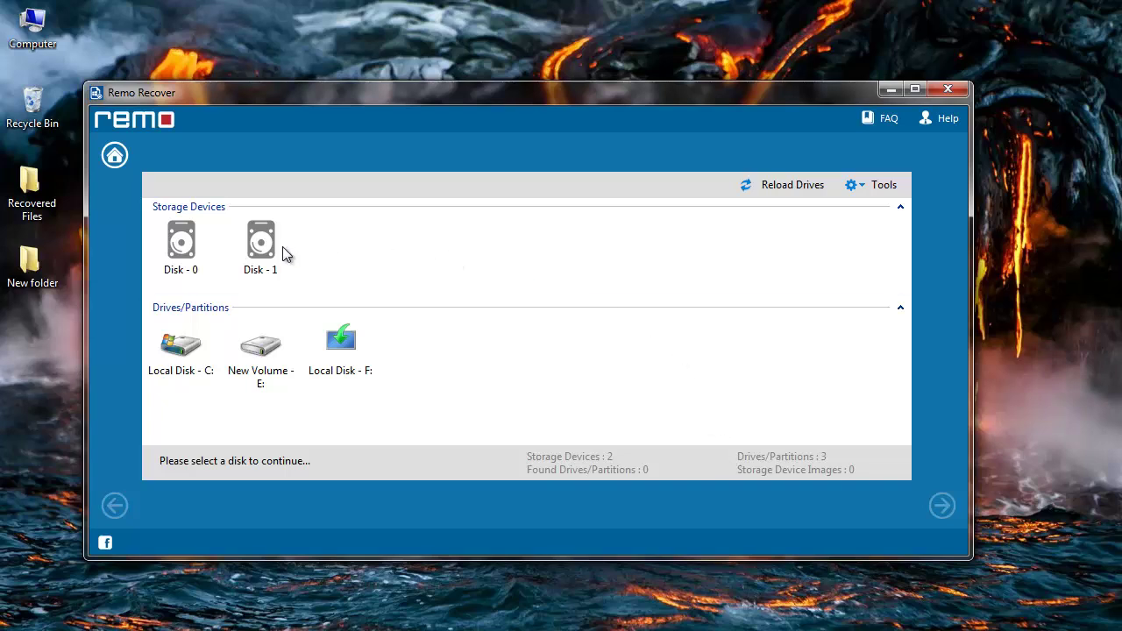
# Select Disk - 0 (698 GB) for scanning and continue to file-type selection.
pyautogui.click(205, 264)
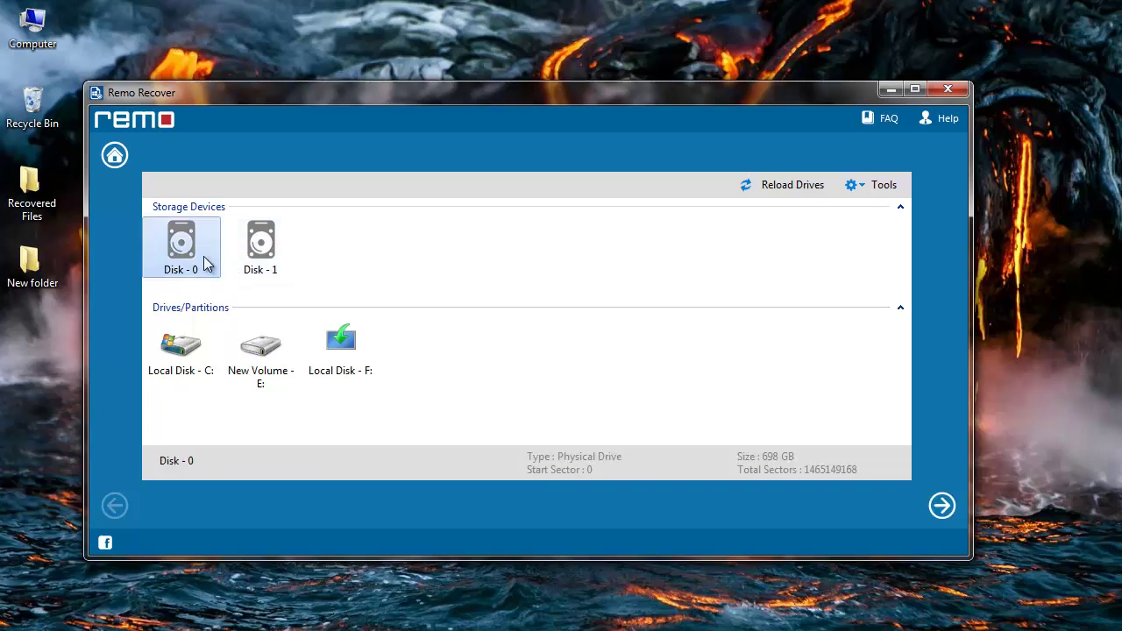
pyautogui.click(942, 507)
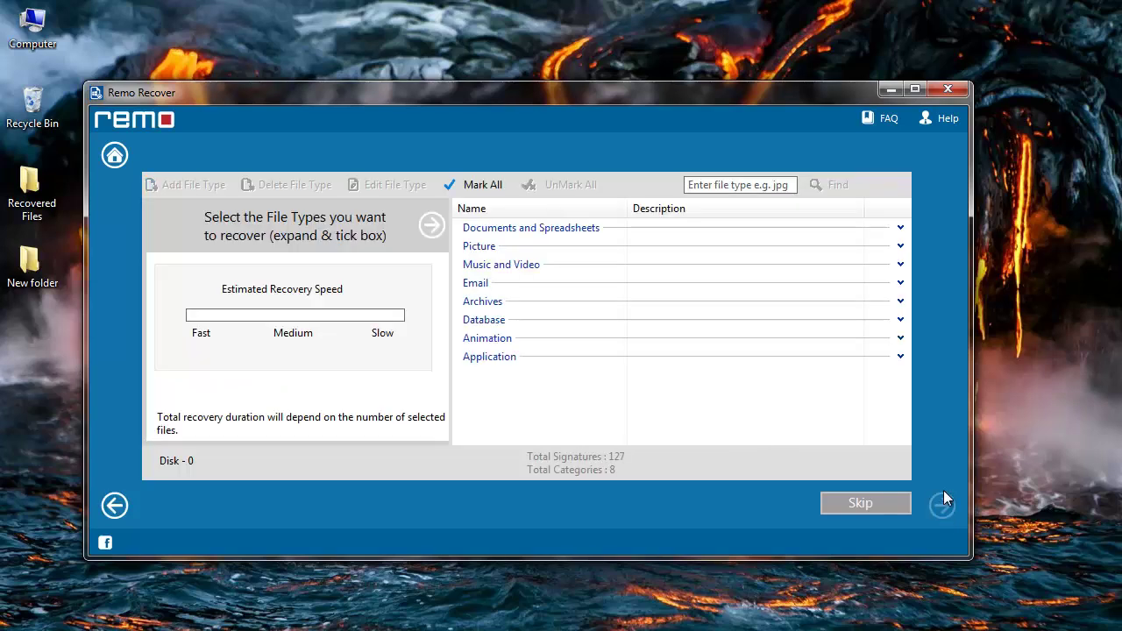
# Under Picture, tick only .jpeg and start scanning Disk - 0.
pyautogui.click(900, 246)
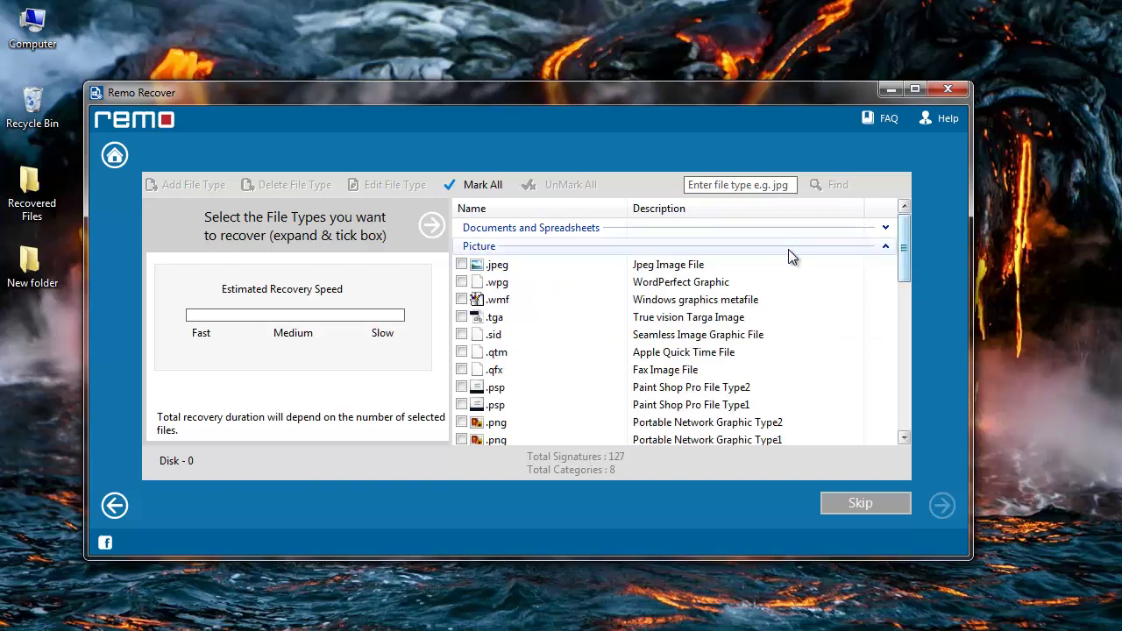
pyautogui.click(462, 265)
pyautogui.click(885, 228)
pyautogui.click(884, 228)
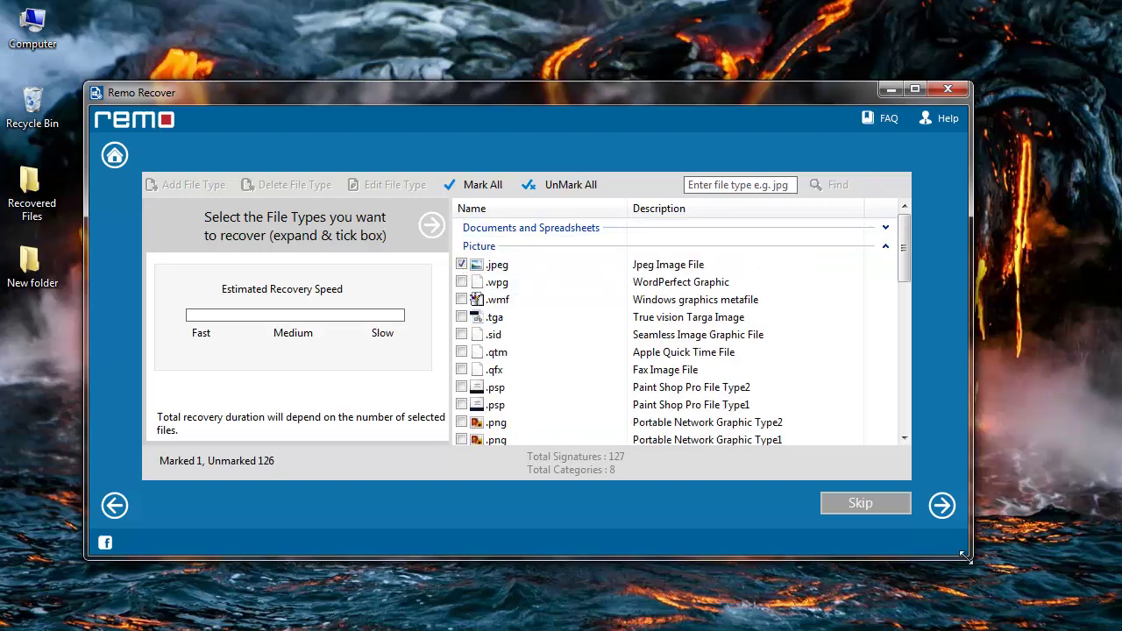
pyautogui.click(943, 507)
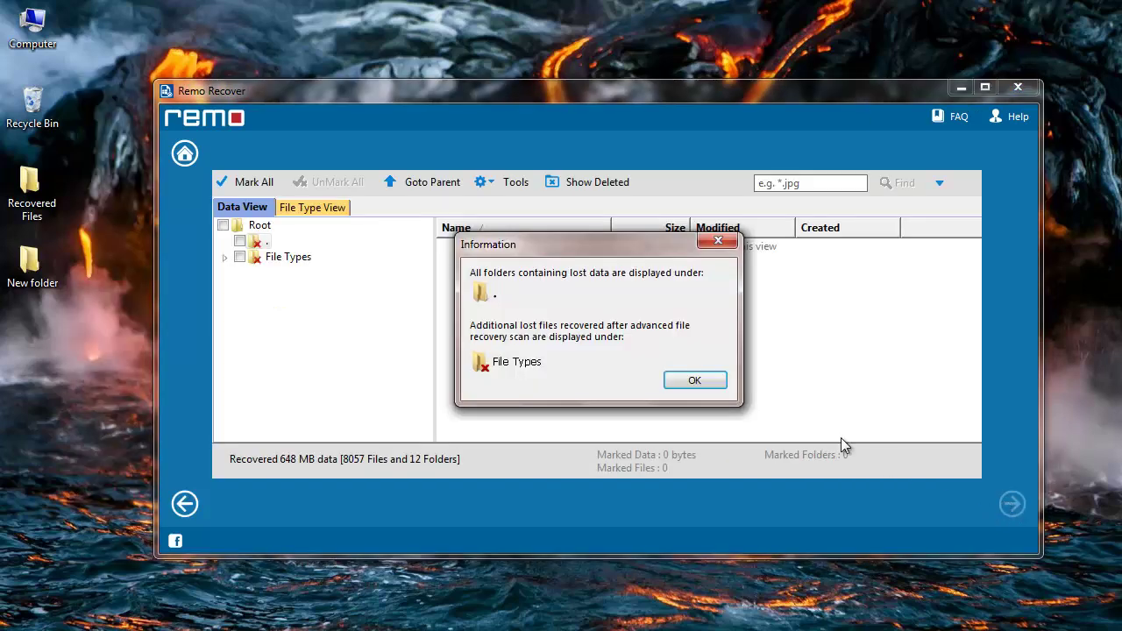
# Dismiss the notice, mark jpeg[8057] in File Type View, and continue to save options.
pyautogui.click(694, 380)
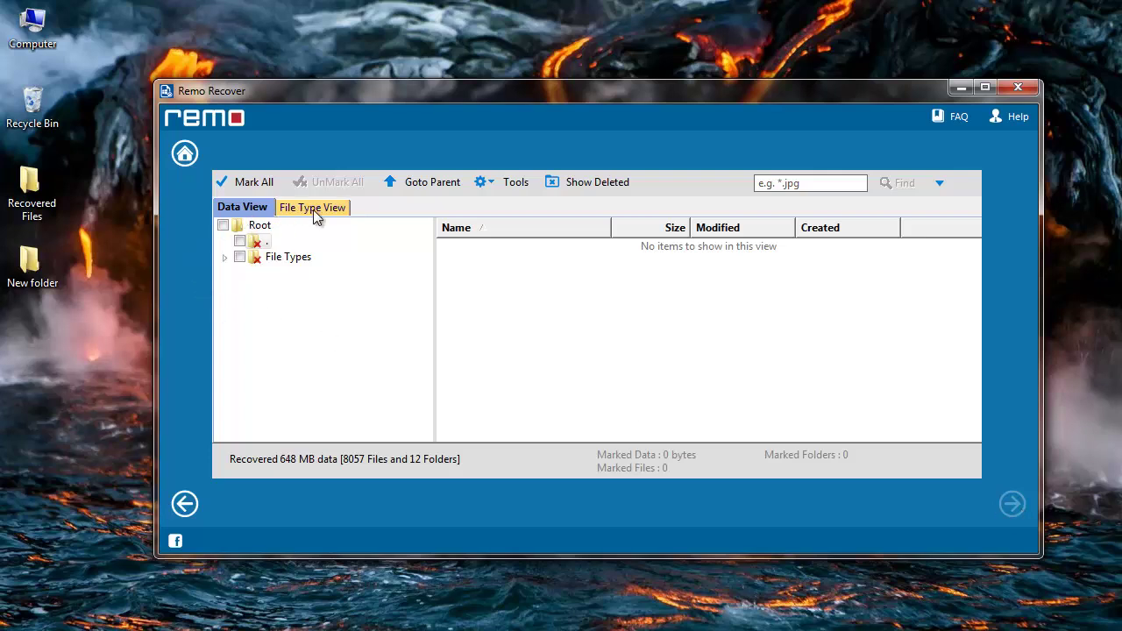
pyautogui.click(244, 210)
pyautogui.click(302, 210)
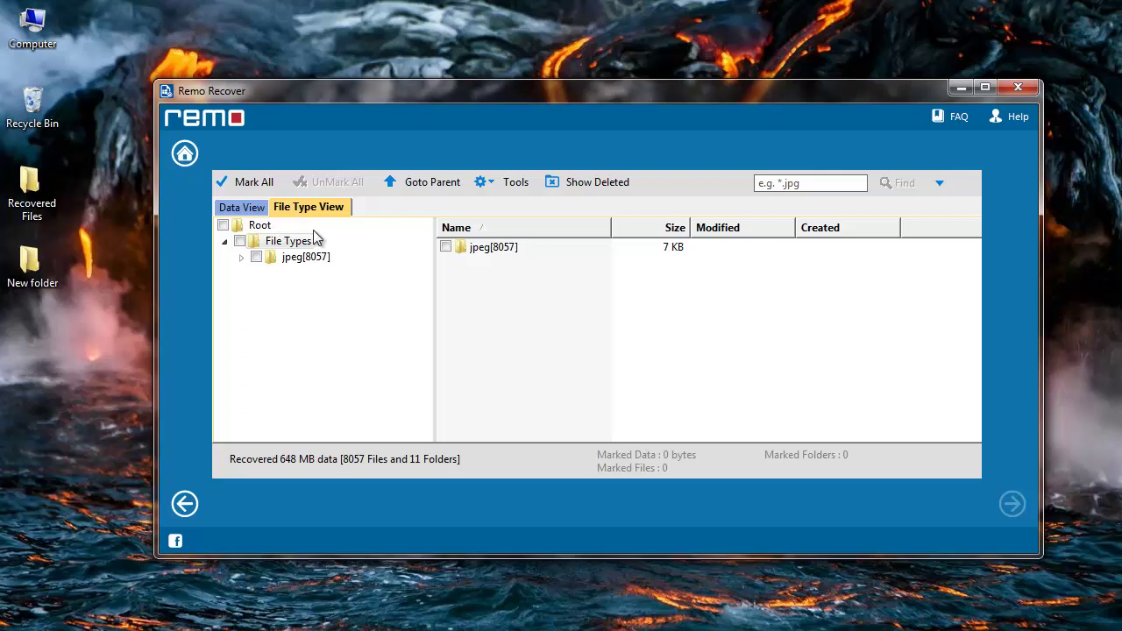
pyautogui.click(256, 259)
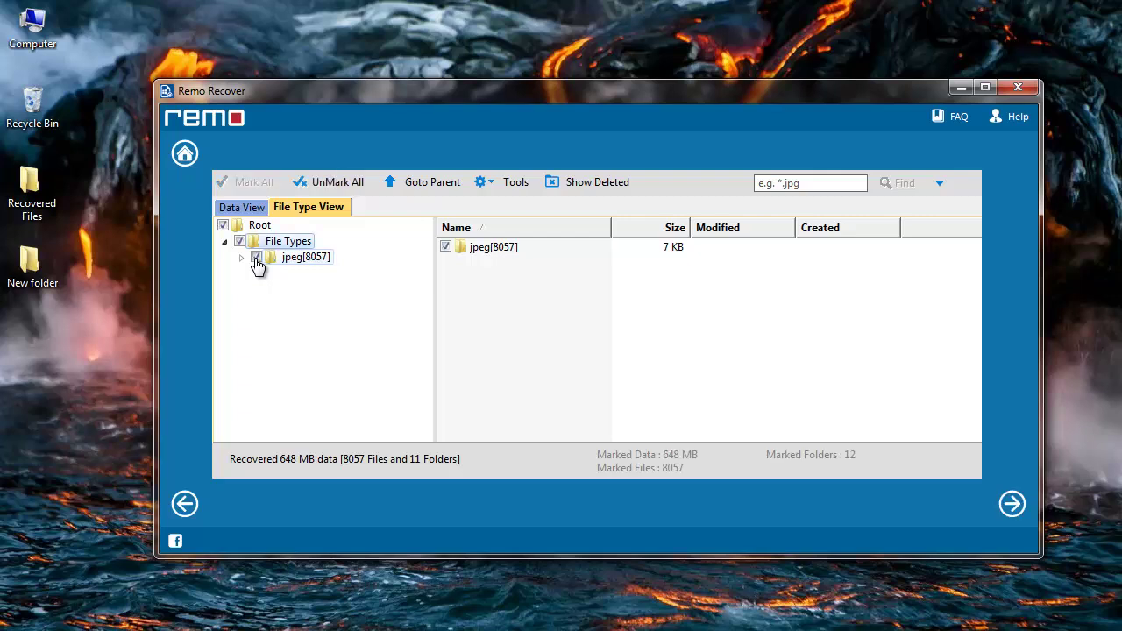
pyautogui.click(1013, 506)
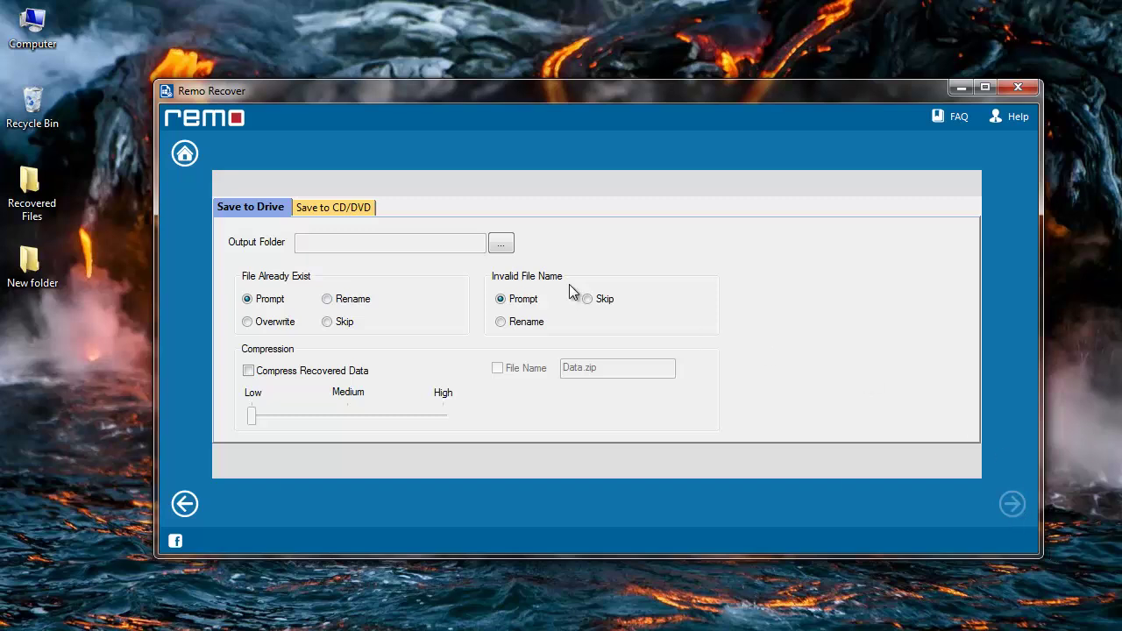
# Choose Removable Disk (F:) as the output folder and start saving the recovered files.
pyautogui.click(502, 244)
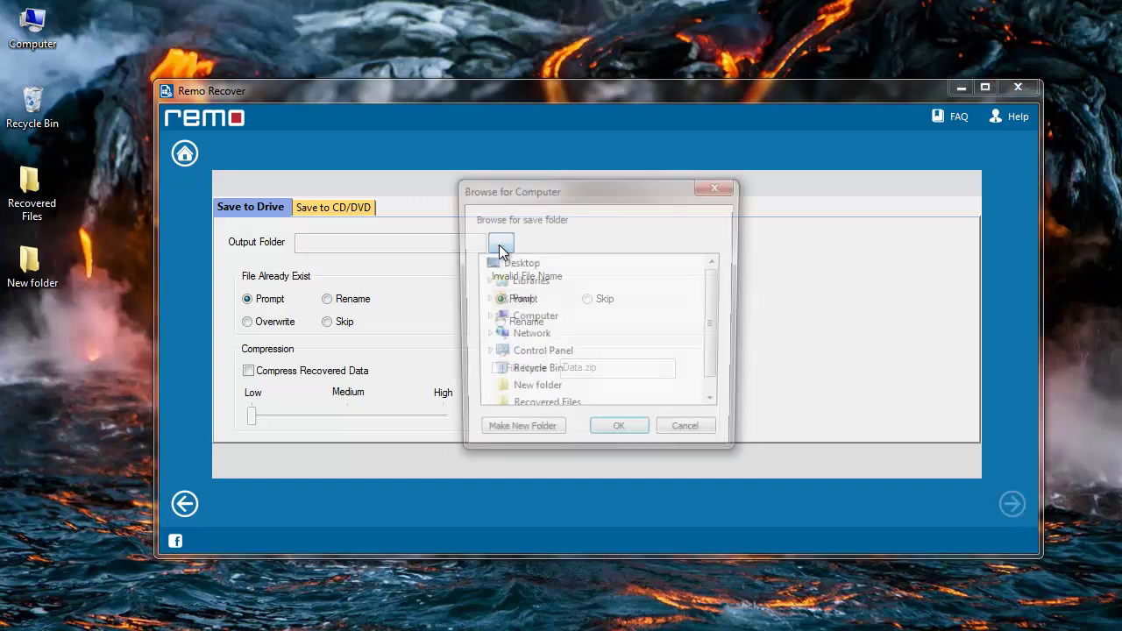
pyautogui.click(633, 341)
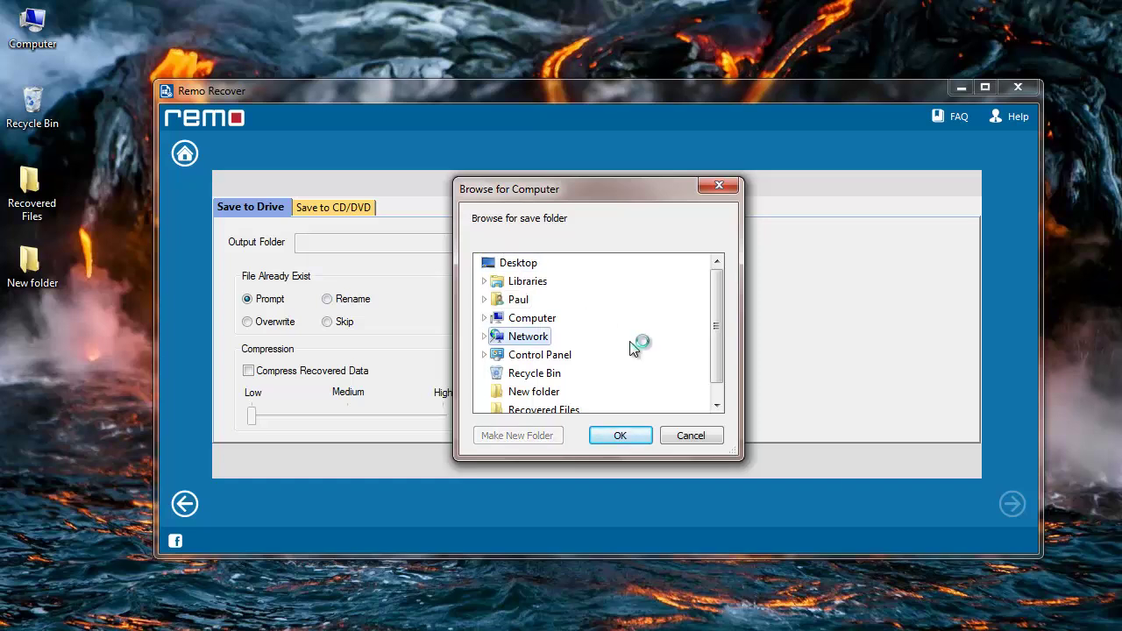
pyautogui.doubleClick(528, 320)
pyautogui.doubleClick(561, 391)
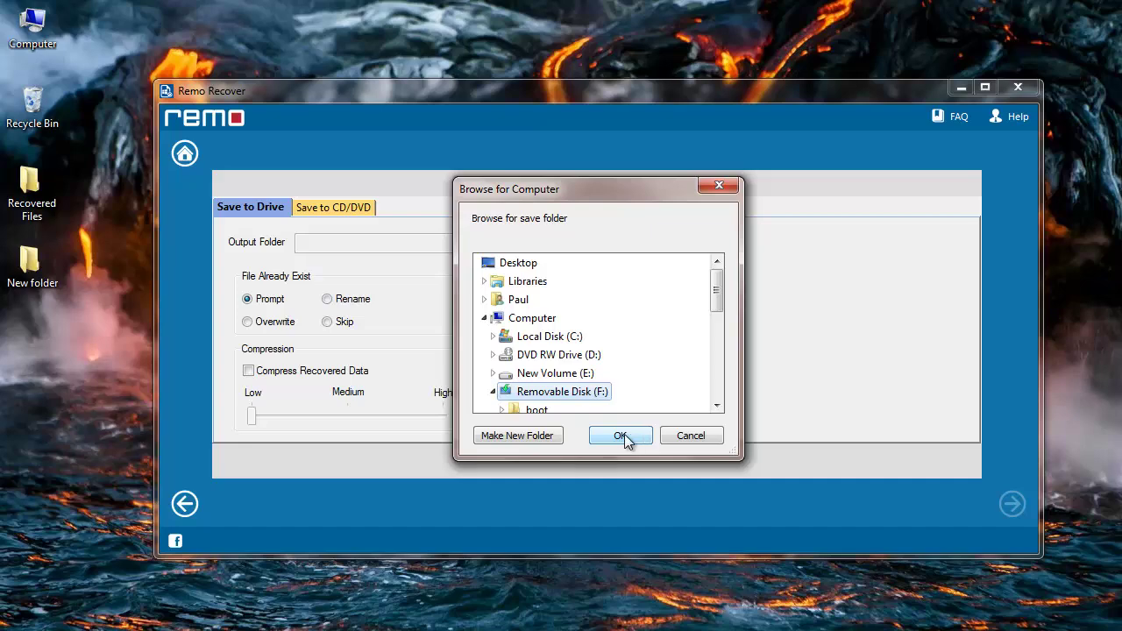
pyautogui.click(622, 437)
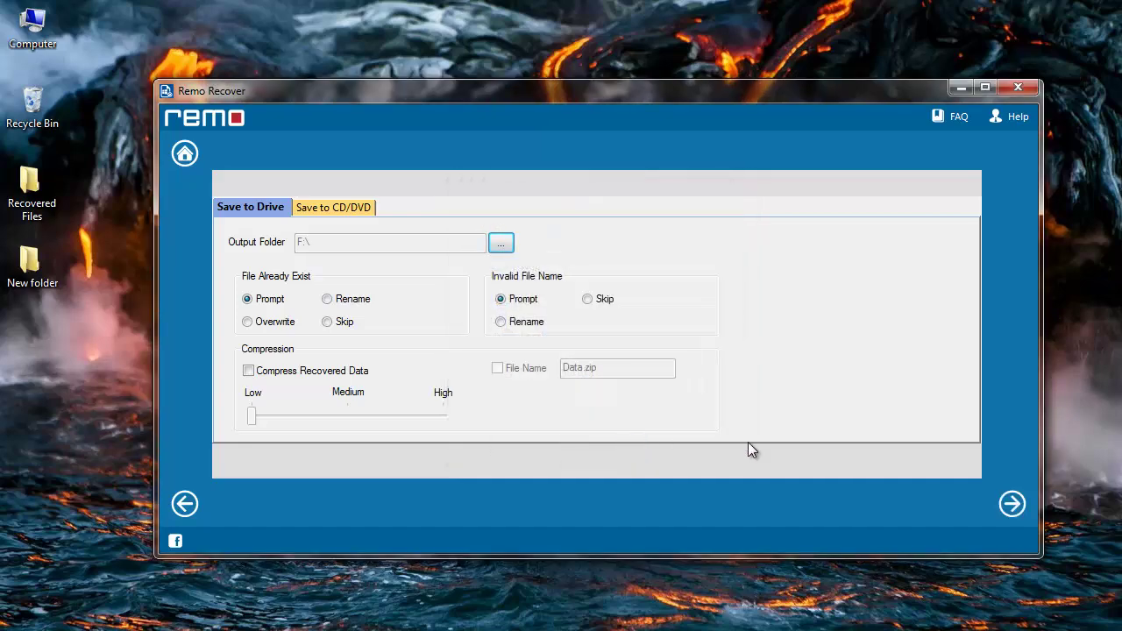
pyautogui.click(1013, 506)
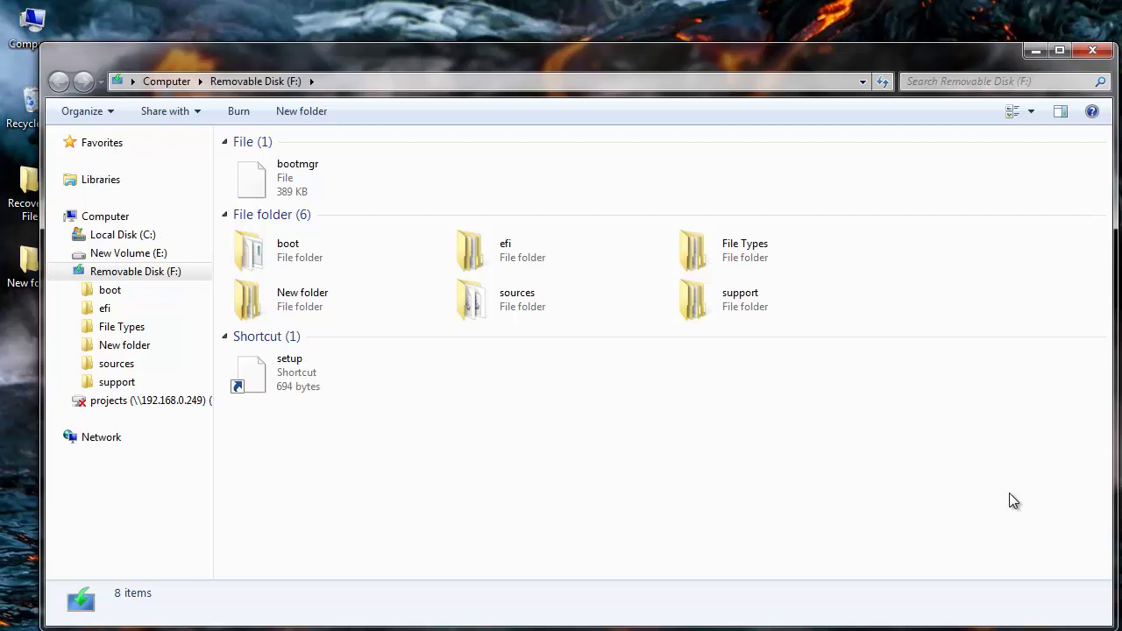
# Open File Types > jpeg[8057] > jpeg[1-1000] on F: and scroll through the images.
pyautogui.click(733, 245)
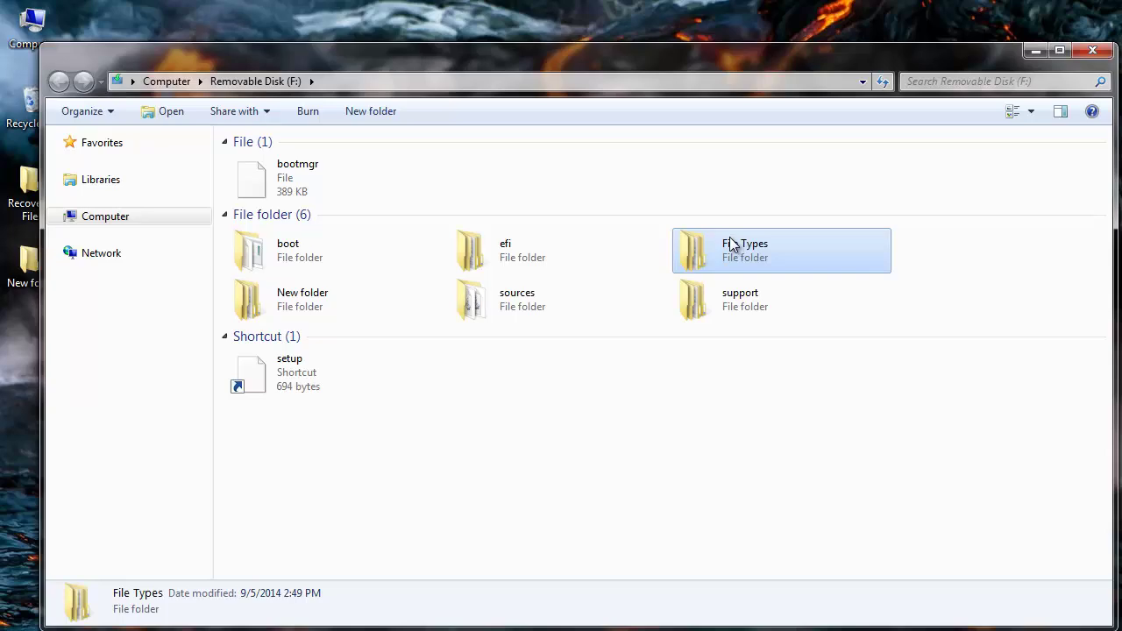
pyautogui.doubleClick(733, 244)
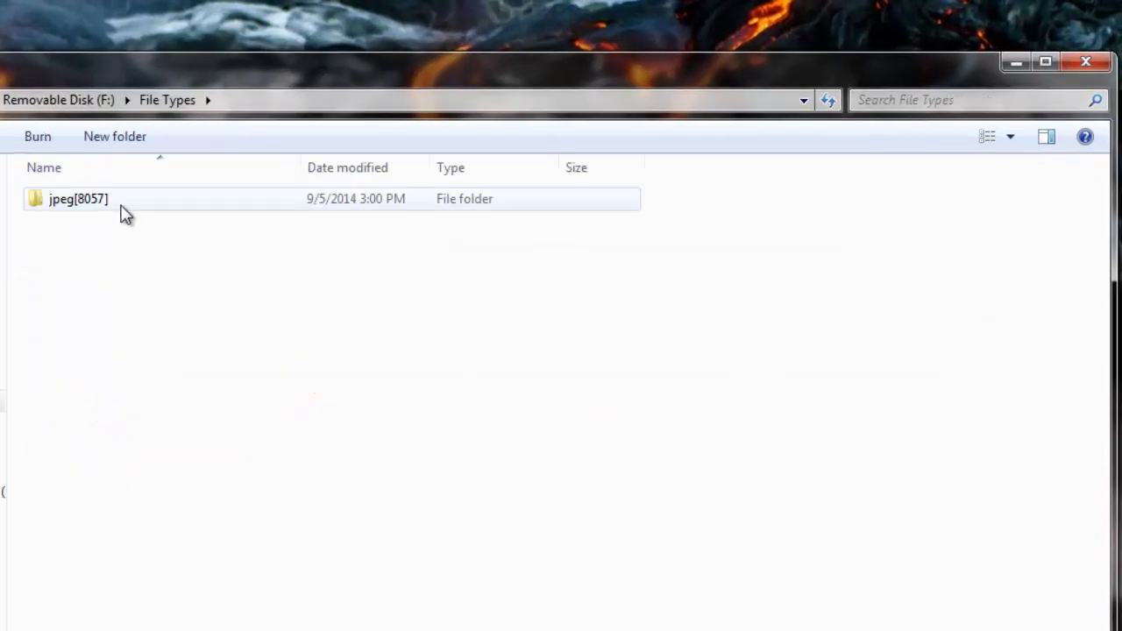
pyautogui.doubleClick(125, 215)
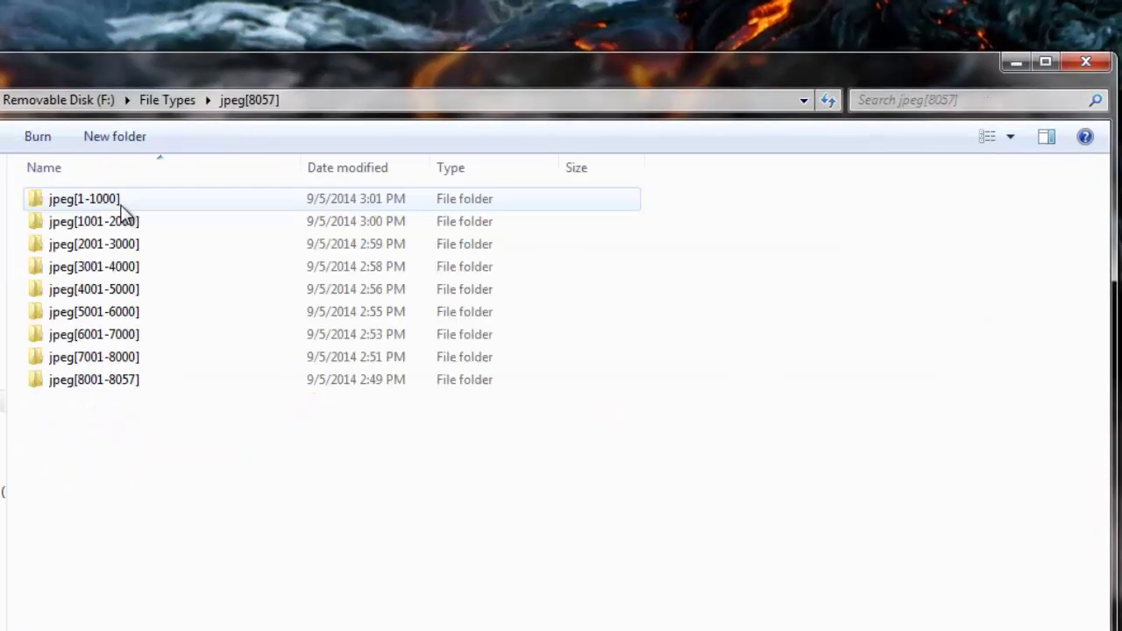
pyautogui.doubleClick(120, 205)
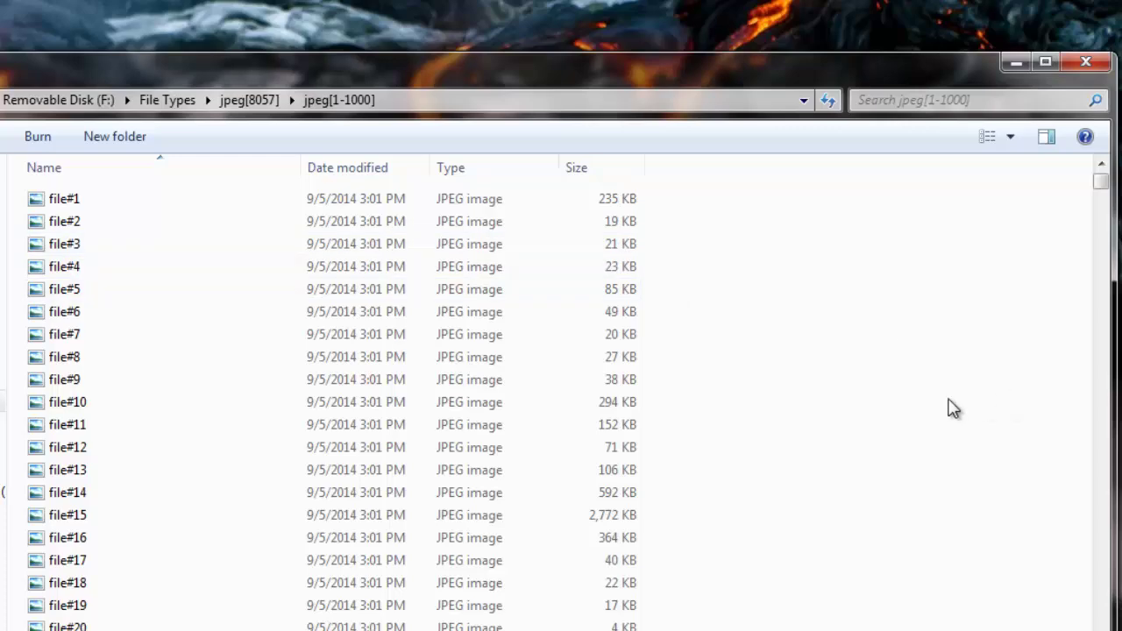
pyautogui.scroll(-20, 945, 406)
pyautogui.scroll(-17, 939, 369)
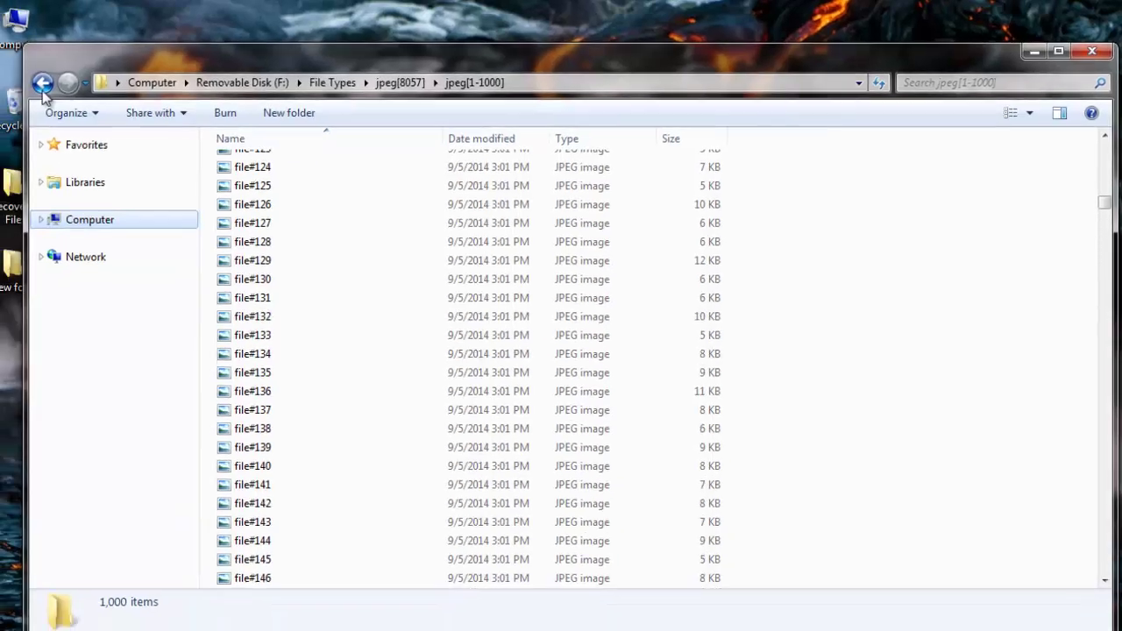
# Return to jpeg[8057] showing its nine subfolders, with nothing selected.
pyautogui.press('BackSpace')
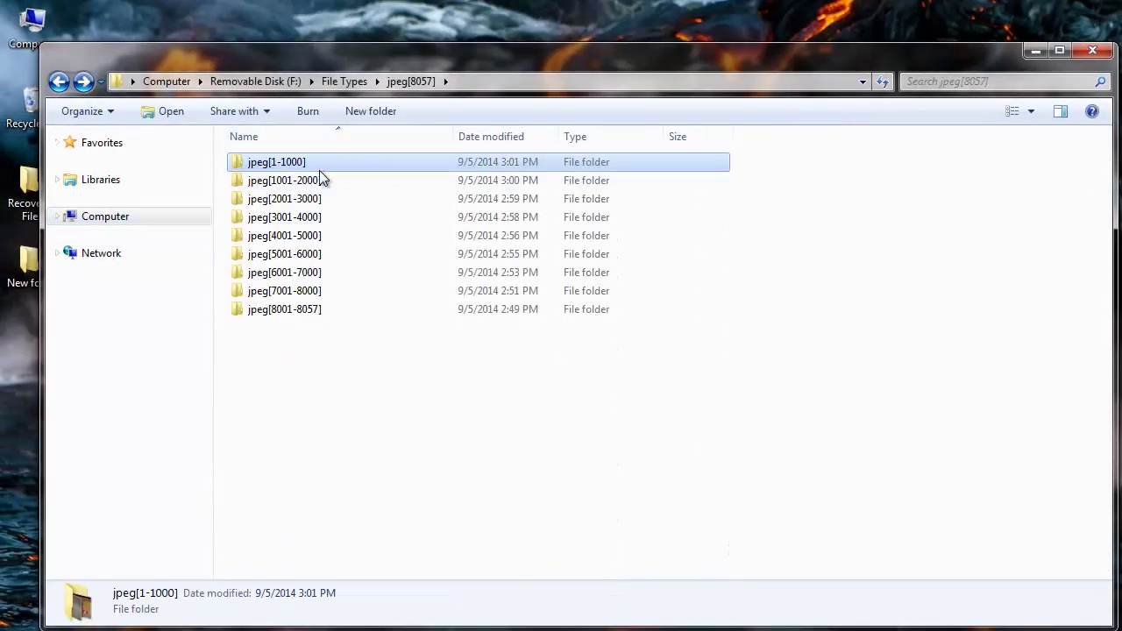
pyautogui.click(375, 421)
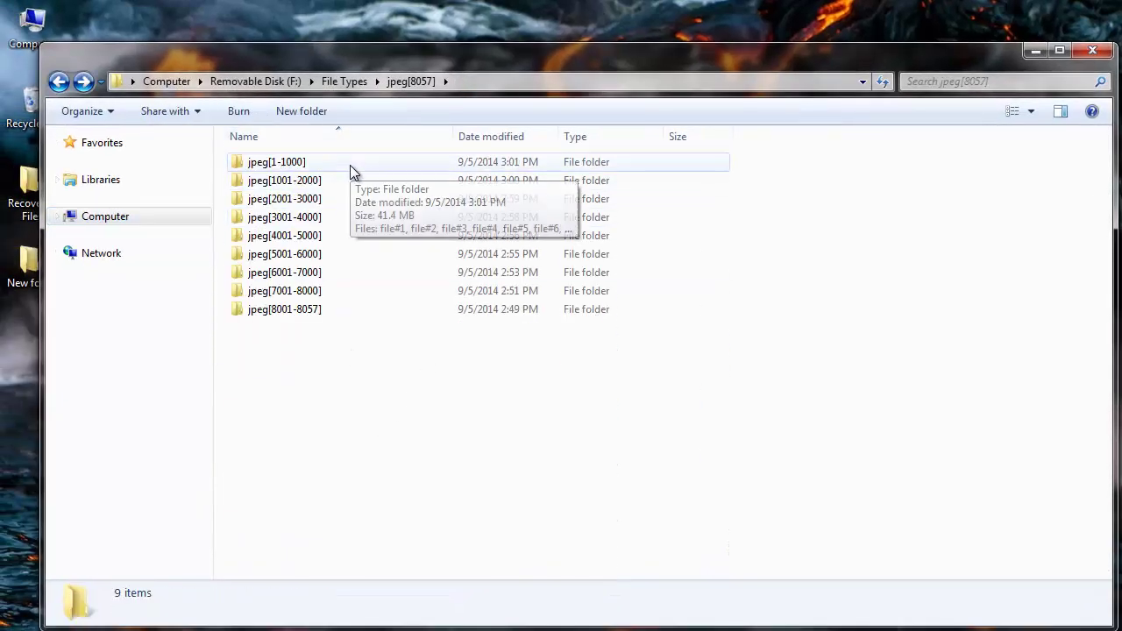
pyautogui.moveTo(327, 259)
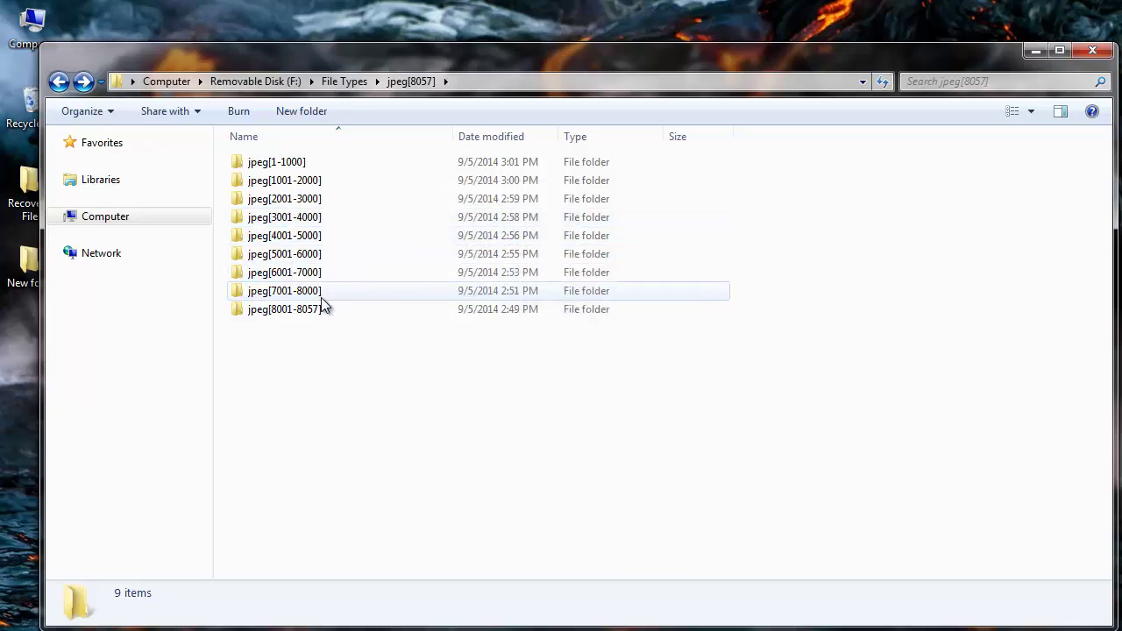